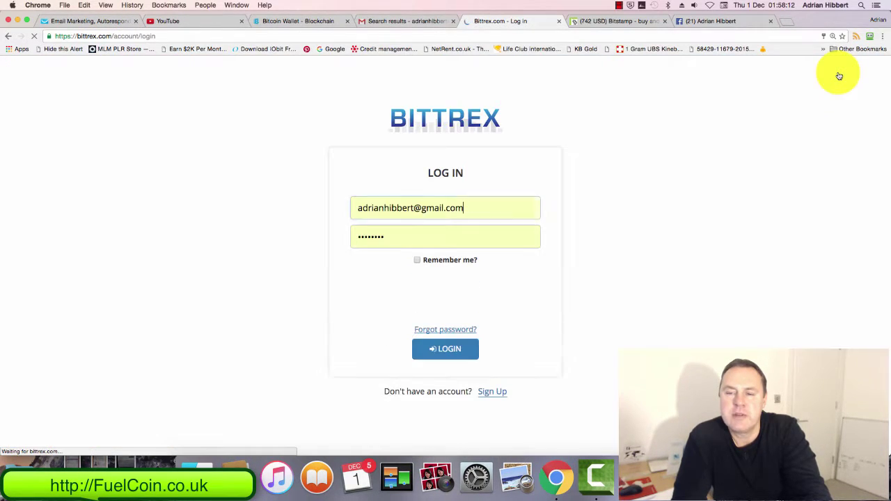
# Submit the Bittrex login with the entered email, password and ticked captcha.
pyautogui.click(446, 354)
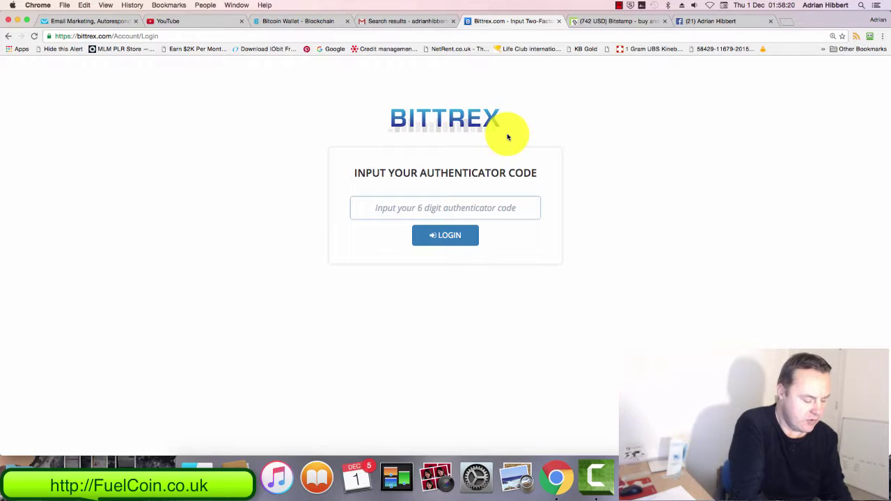
# Enter the six-digit authenticator code and submit it to finish signing in.
pyautogui.click(473, 204)
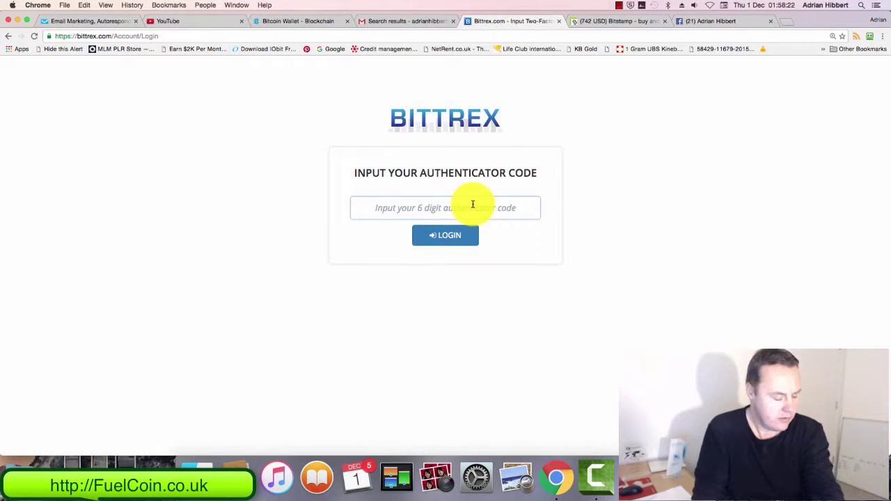
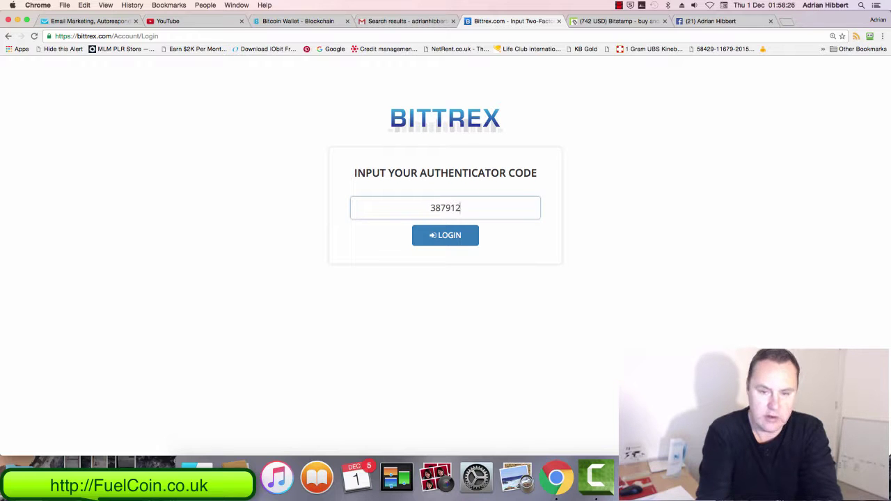
pyautogui.press('Return')
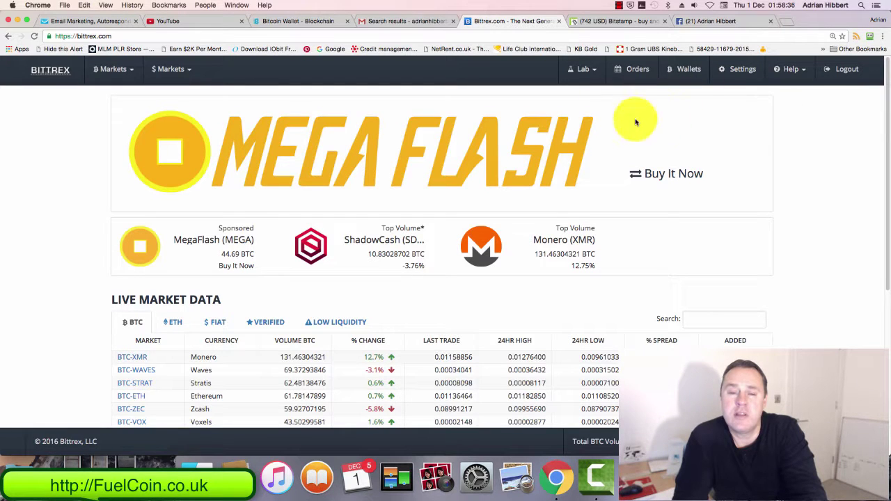
# Open the Wallets page to see the account balances, including FuelCoin (FC2).
pyautogui.click(684, 74)
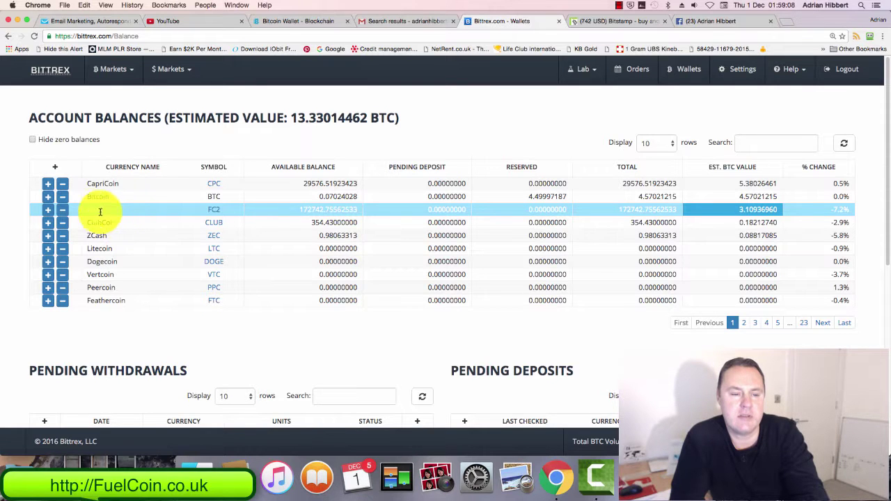
# Start a FuelCoin withdrawal and fill the Address field with a saved FuelCoin address.
pyautogui.click(63, 210)
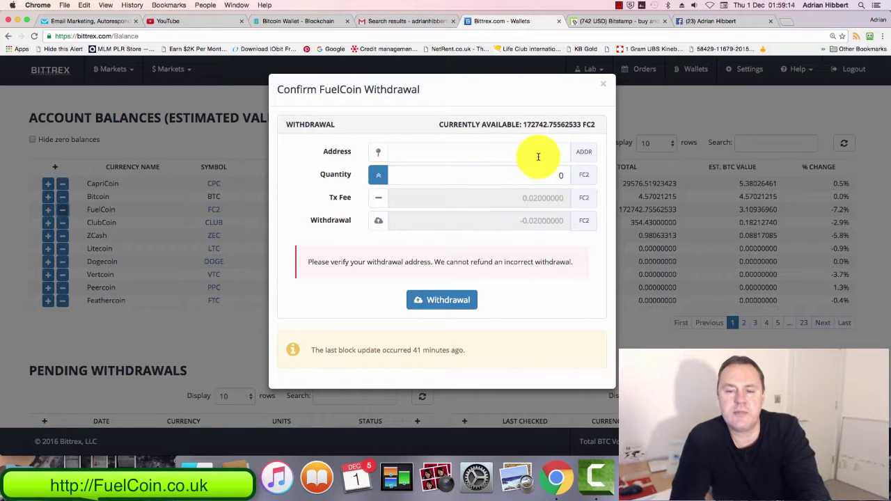
pyautogui.click(539, 156)
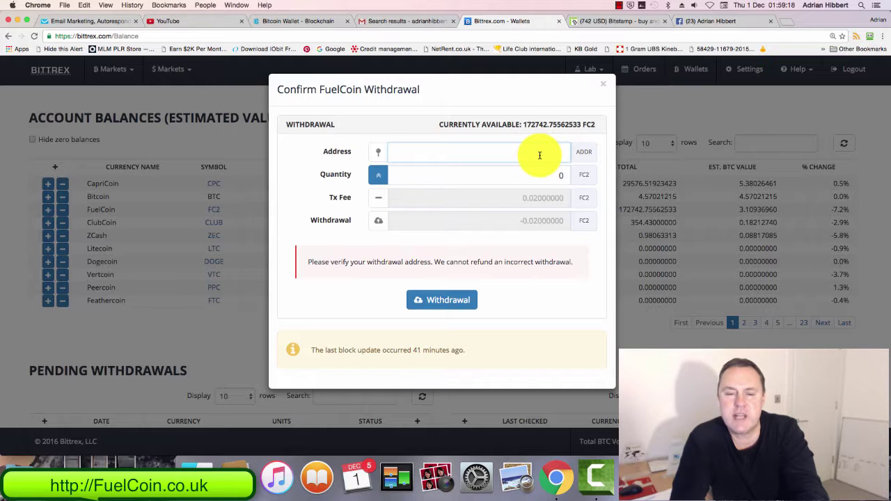
pyautogui.click(494, 152)
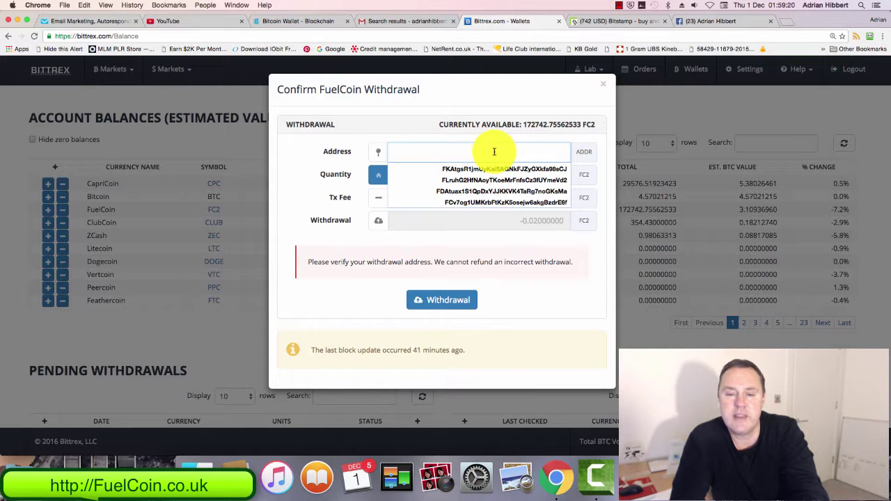
pyautogui.click(413, 179)
pyautogui.click(559, 175)
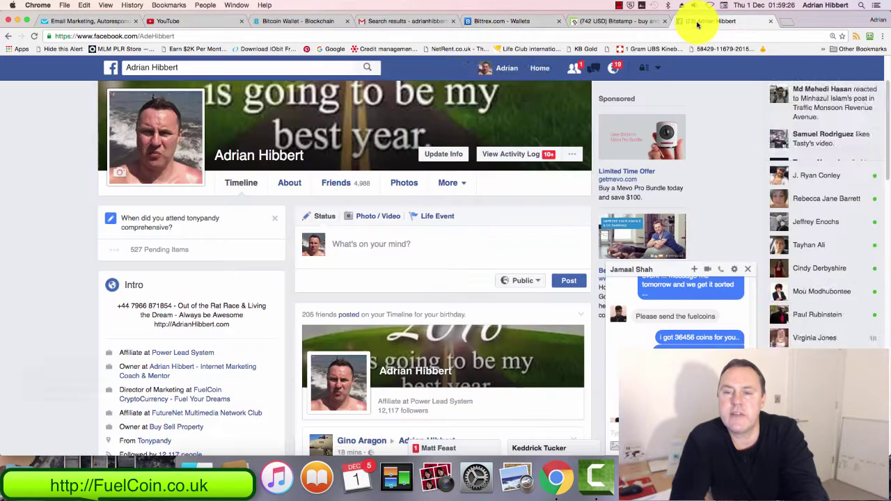
pyautogui.click(699, 22)
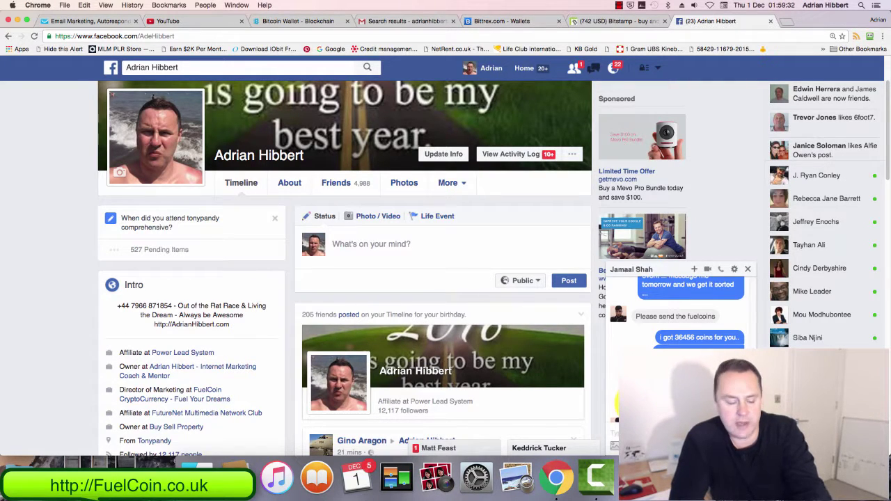
pyautogui.click(507, 20)
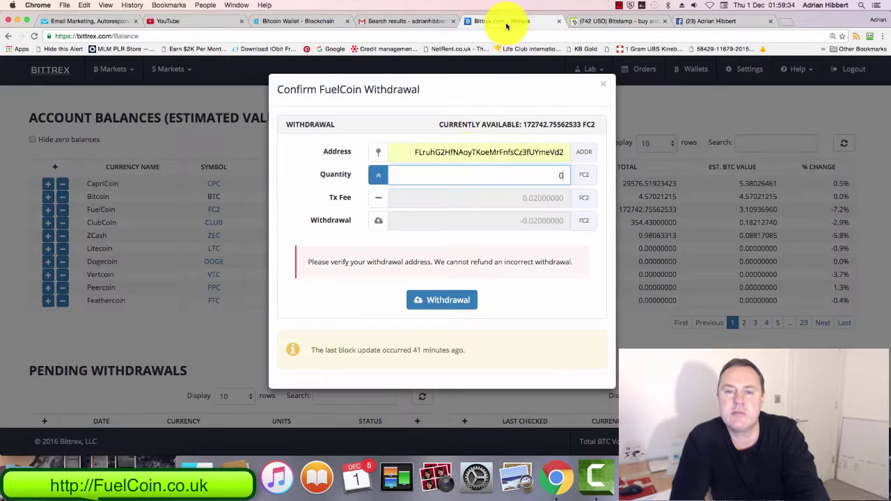
# Replace the withdrawal address with a different pasted FuelCoin address.
pyautogui.doubleClick(550, 152)
pyautogui.press('BackSpace')
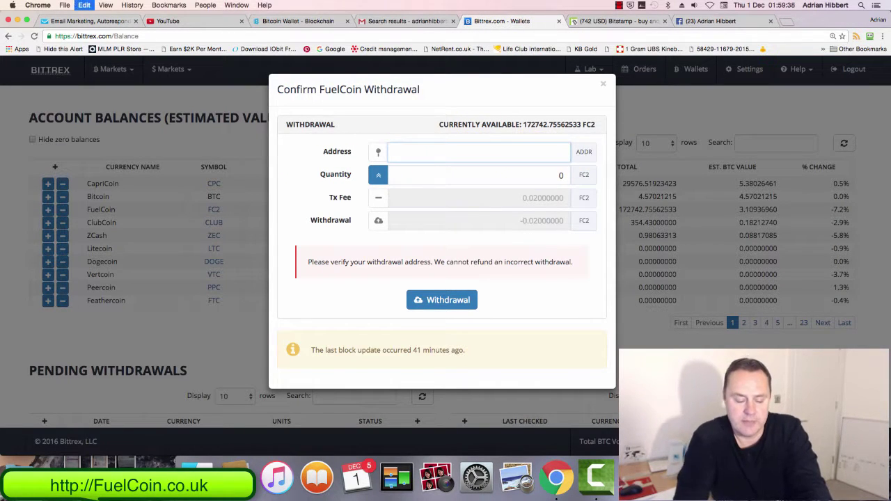
pyautogui.click(568, 174)
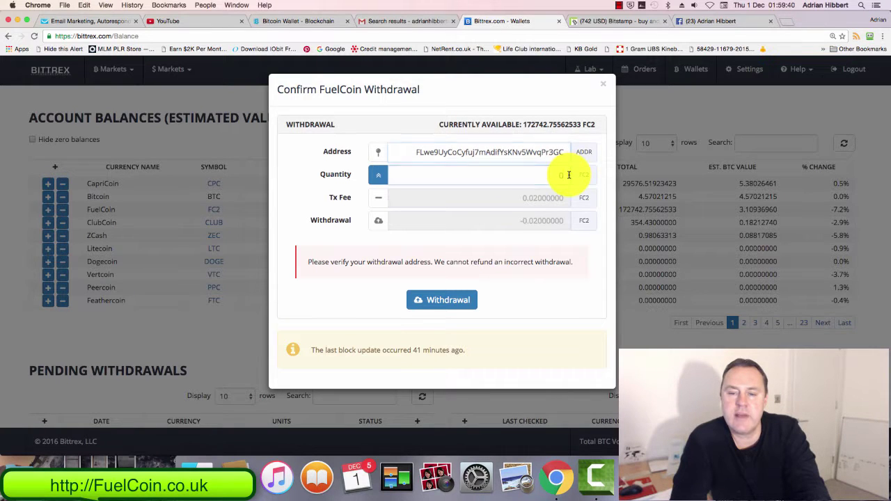
# Copy the amount 36456 from the Facebook chat and return to Bittrex.
pyautogui.click(696, 21)
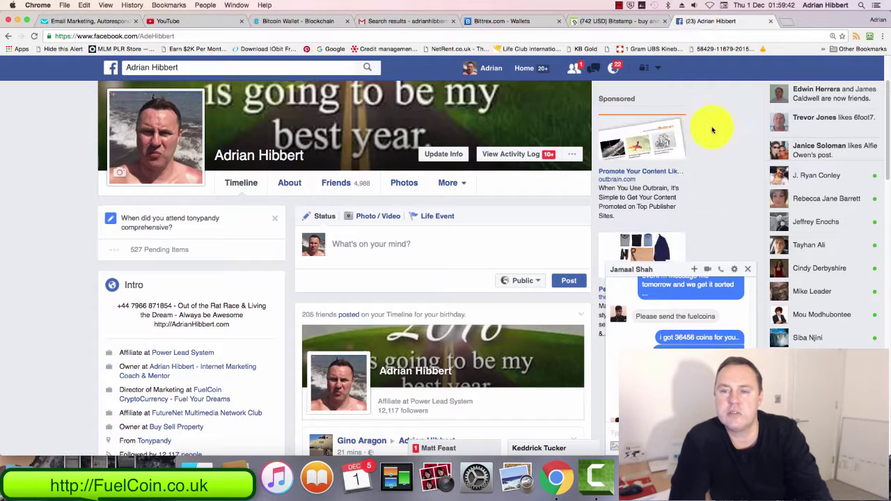
pyautogui.doubleClick(679, 337)
pyautogui.press('super+c')
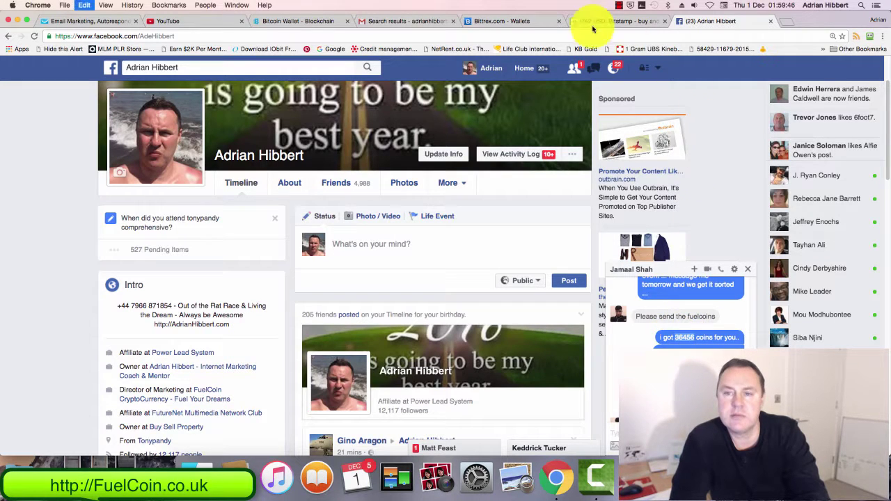
pyautogui.click(505, 20)
# Paste 36456 as the quantity, giving 36455.98 FC2 net, and recheck the address.
pyautogui.press('super+v')
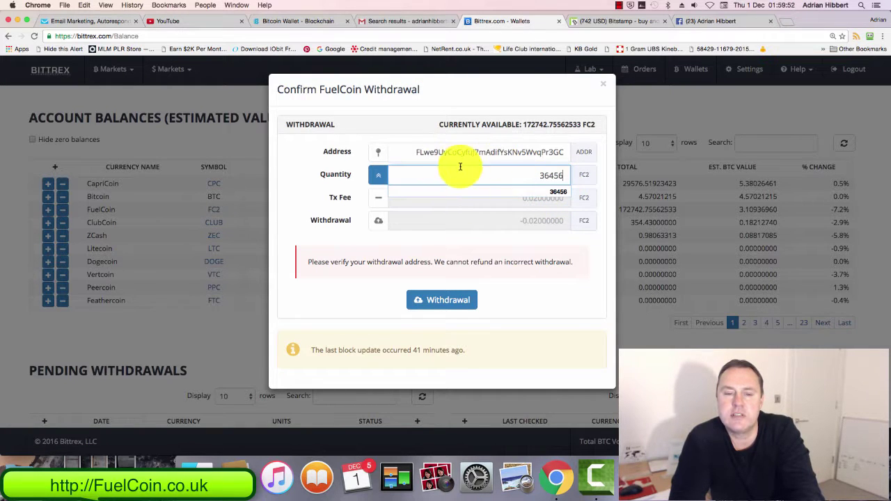
pyautogui.click(416, 151)
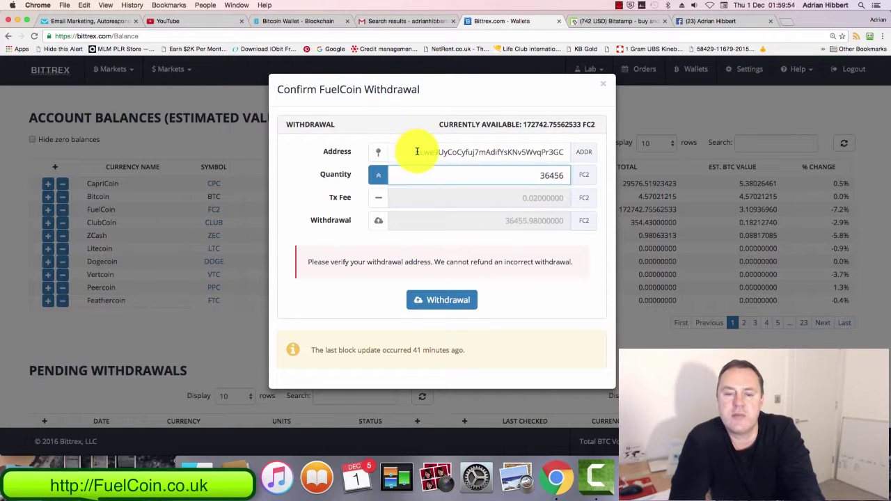
pyautogui.moveTo(415, 151); pyautogui.dragTo(561, 151)
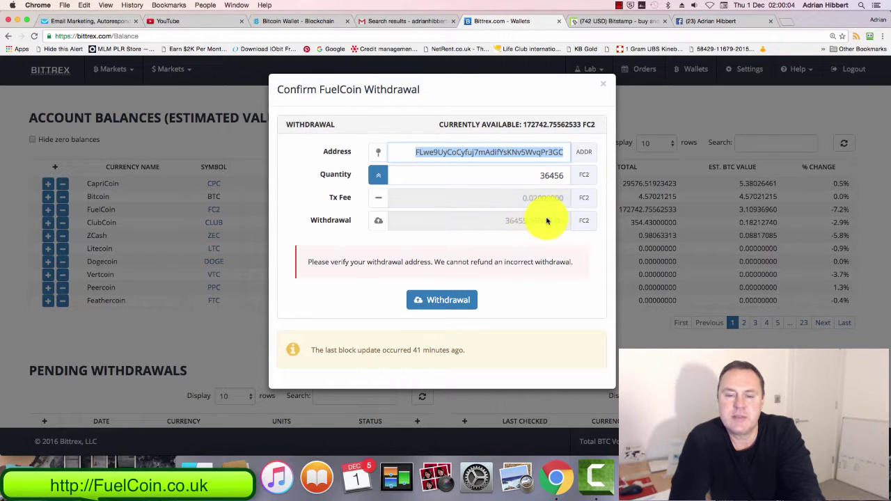
# Submit the FuelCoin withdrawal and confirm it with the six-digit authentication code.
pyautogui.click(460, 301)
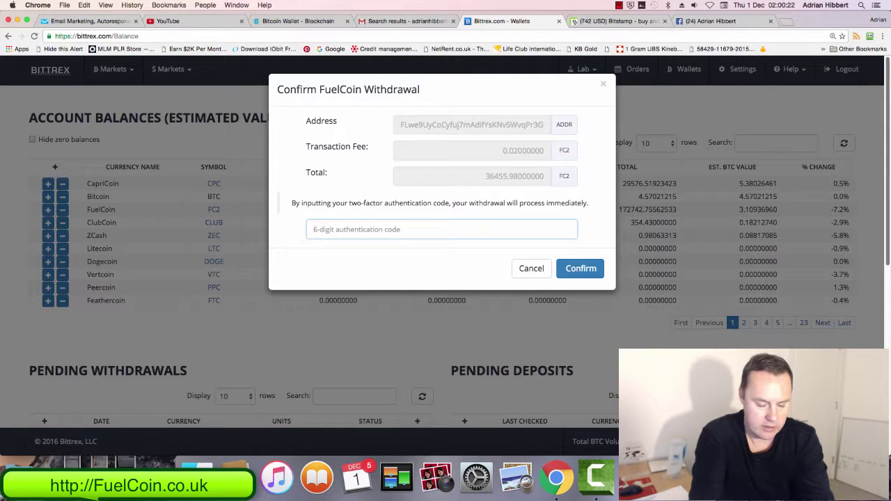
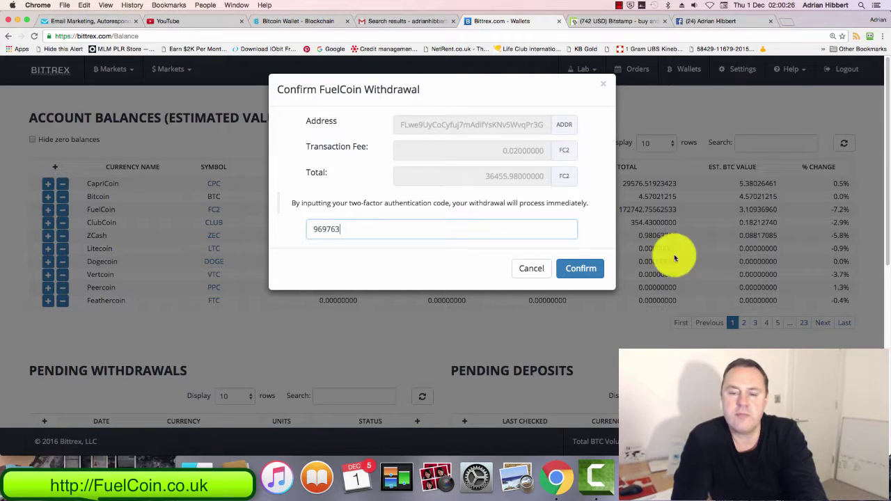
pyautogui.click(583, 270)
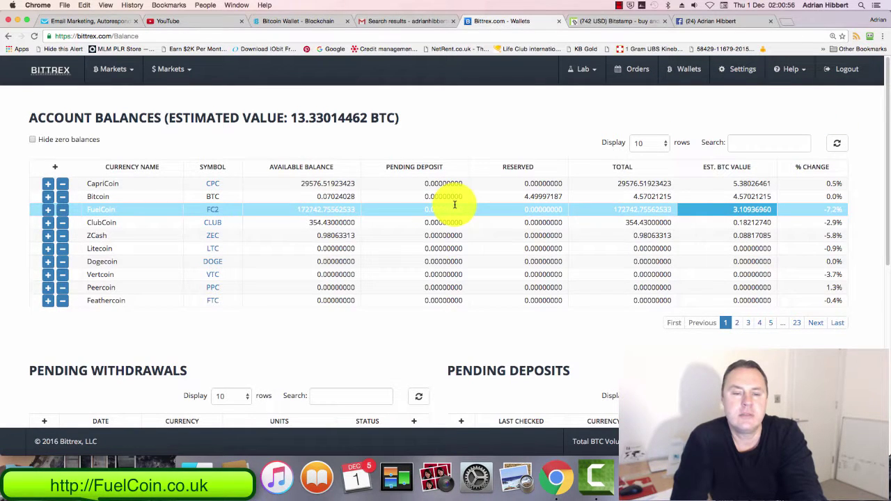
pyautogui.click(390, 222)
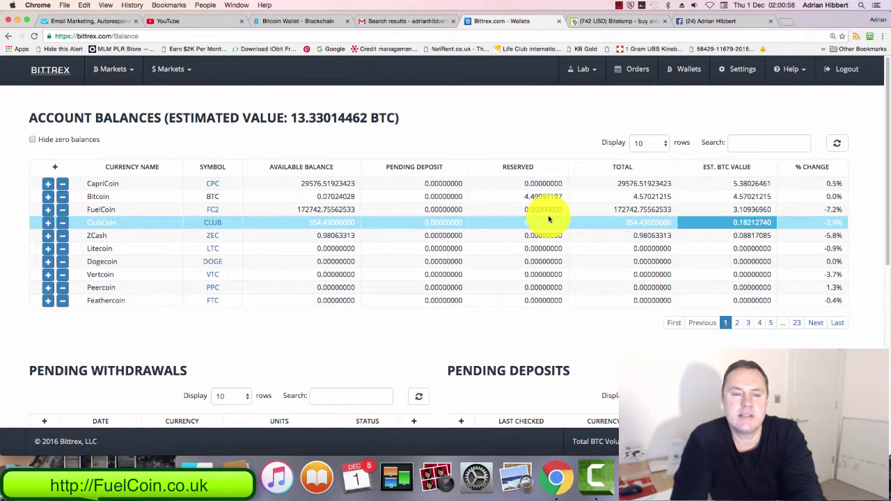
pyautogui.scroll(-3, 547, 215)
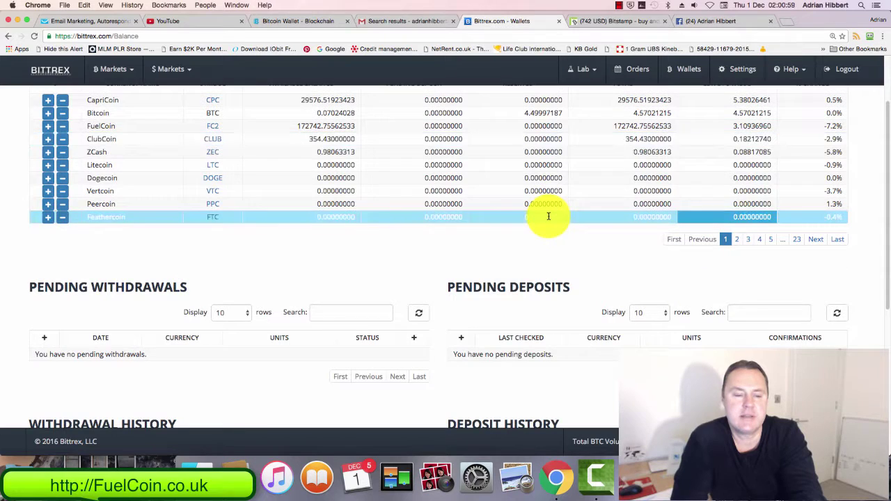
# Reload the balances page and check the Authorized 36455.98 FC2 pending withdrawal.
pyautogui.rightClick(316, 249)
pyautogui.click(364, 267)
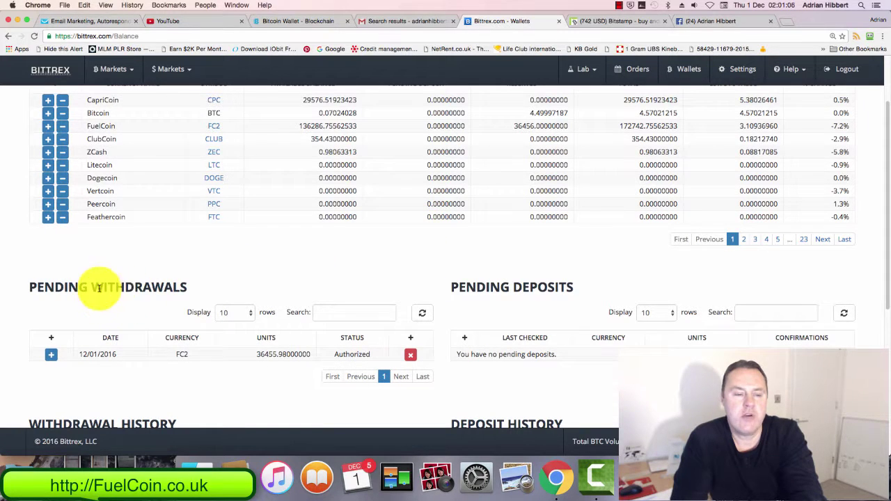
pyautogui.moveTo(115, 288); pyautogui.dragTo(350, 293)
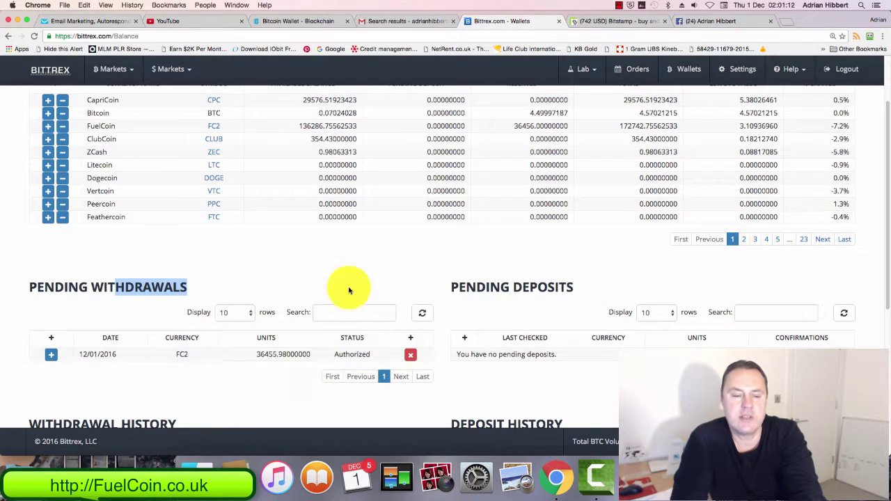
pyautogui.moveTo(219, 227); pyautogui.dragTo(225, 225)
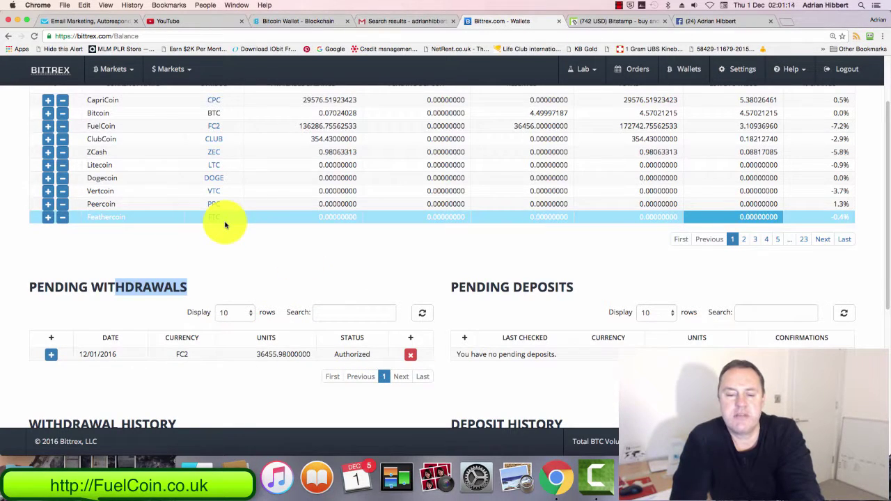
pyautogui.scroll(3, 352, 249)
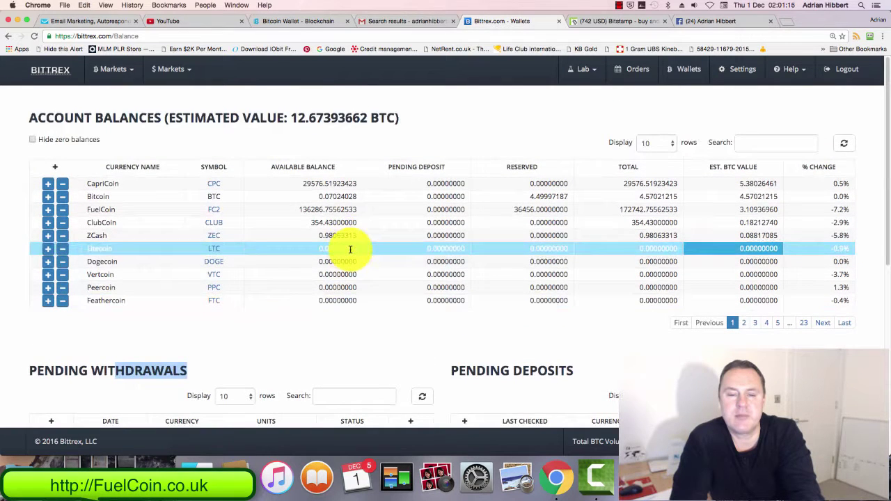